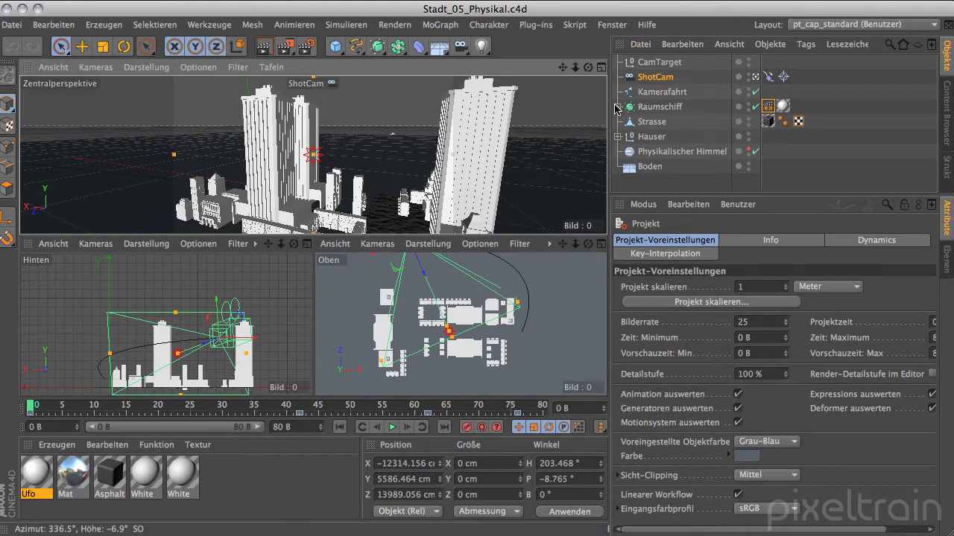
# - Maximise the perspective view, preview the city flythrough, and return to frame 0
pyautogui.click(601, 67)
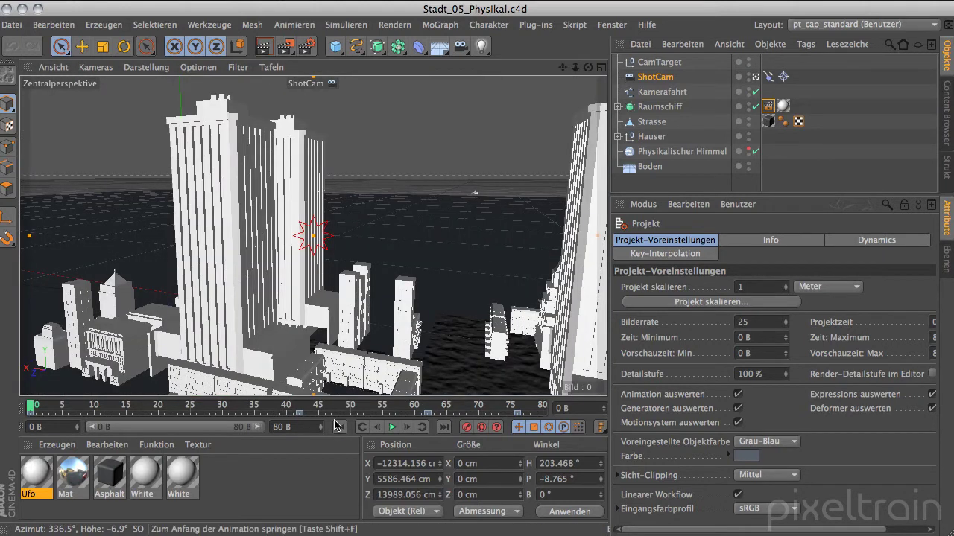
pyautogui.click(392, 427)
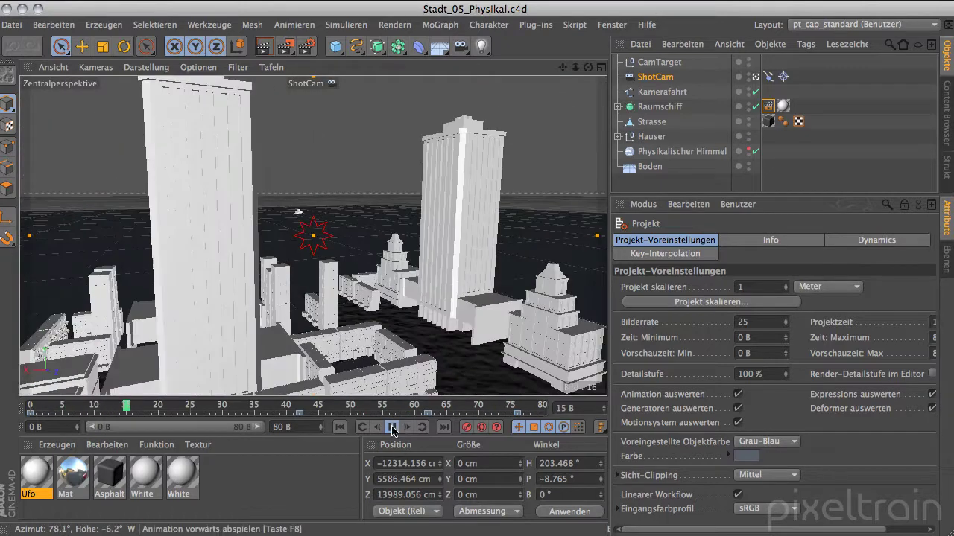
pyautogui.click(391, 427)
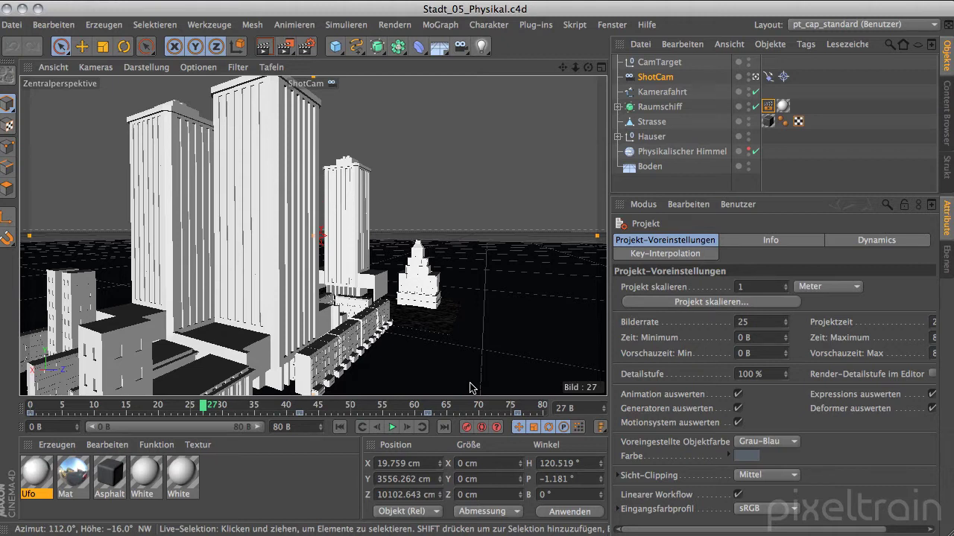
pyautogui.click(341, 434)
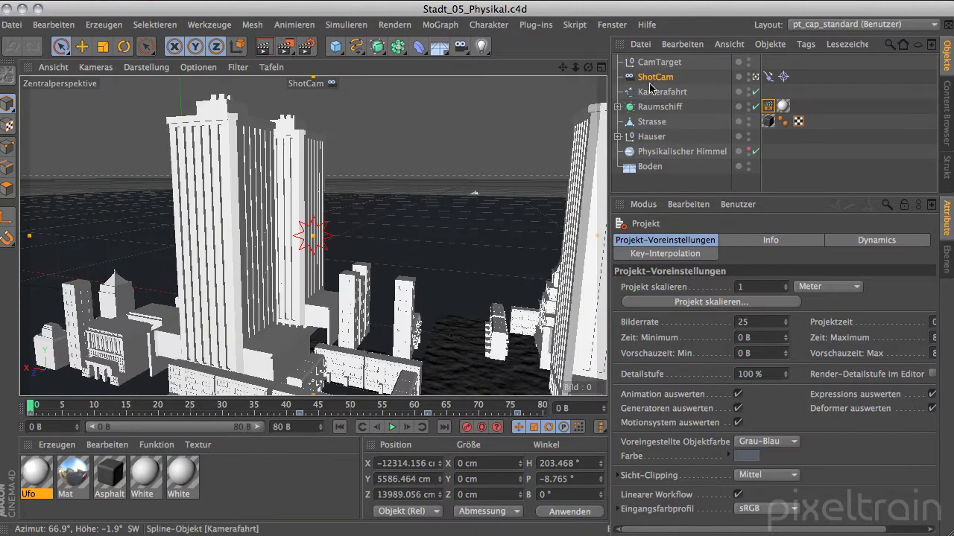
# - Select ShotCam to view its Physikalisch camera settings, then bring up Rendervoreinstellungen
pyautogui.click(631, 79)
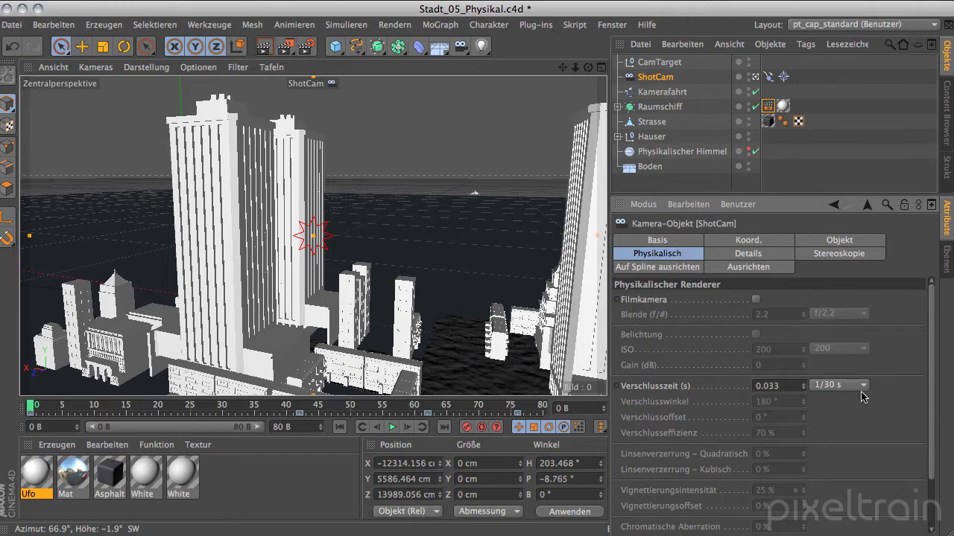
pyautogui.scroll(-3, 935, 349)
pyautogui.moveTo(928, 415); pyautogui.dragTo(931, 286)
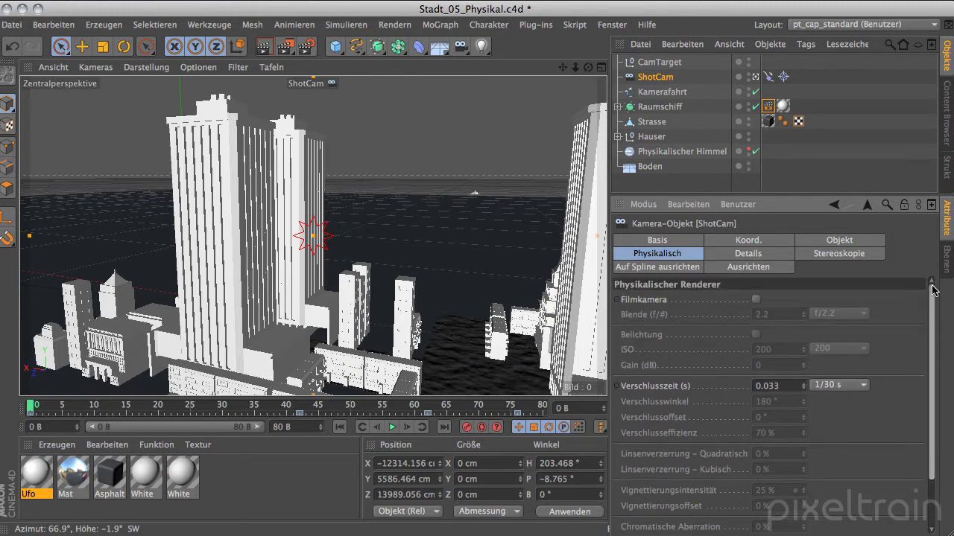
pyautogui.click(305, 48)
# - Switch the renderer to Physikalisch with Bewegungsunschärfe enabled, adding no extra effects
pyautogui.moveTo(391, 34); pyautogui.dragTo(264, 18)
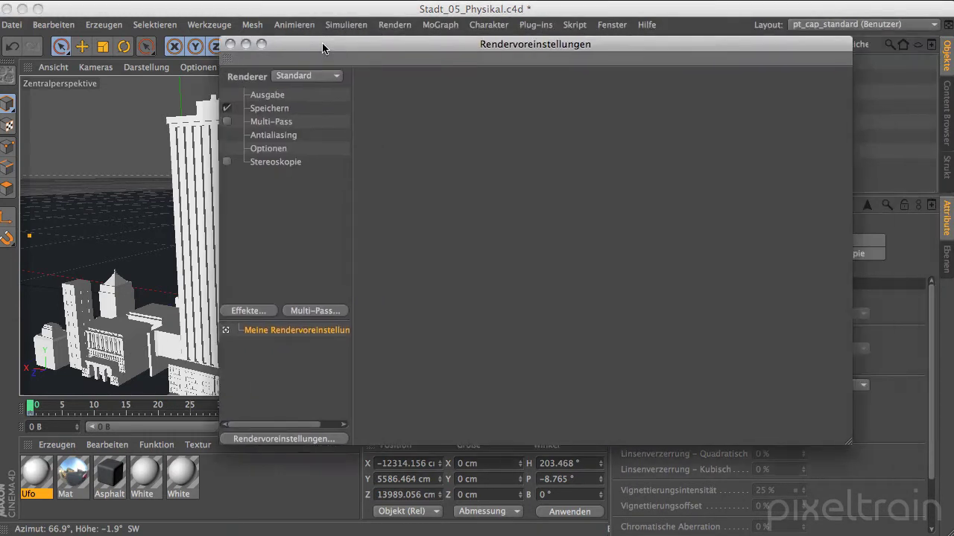
pyautogui.click(268, 49)
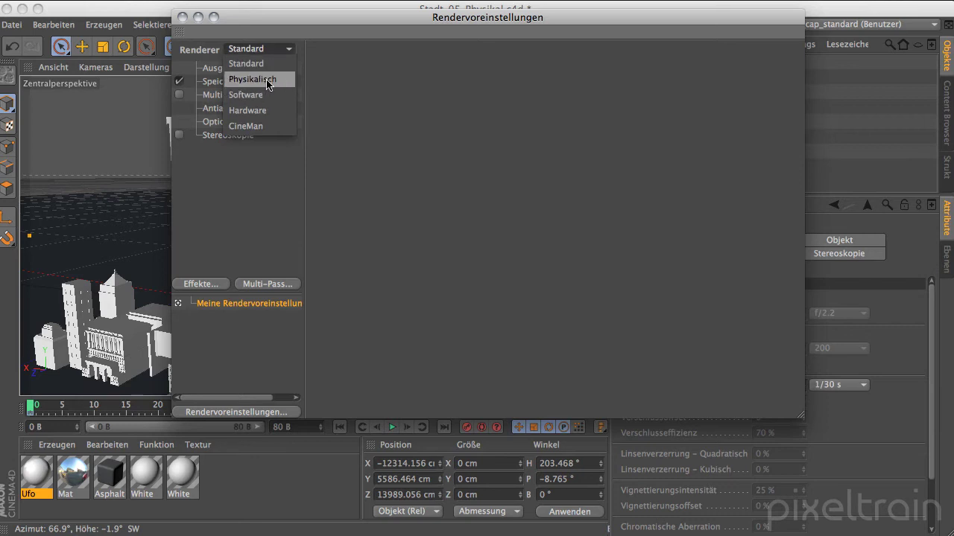
pyautogui.click(267, 79)
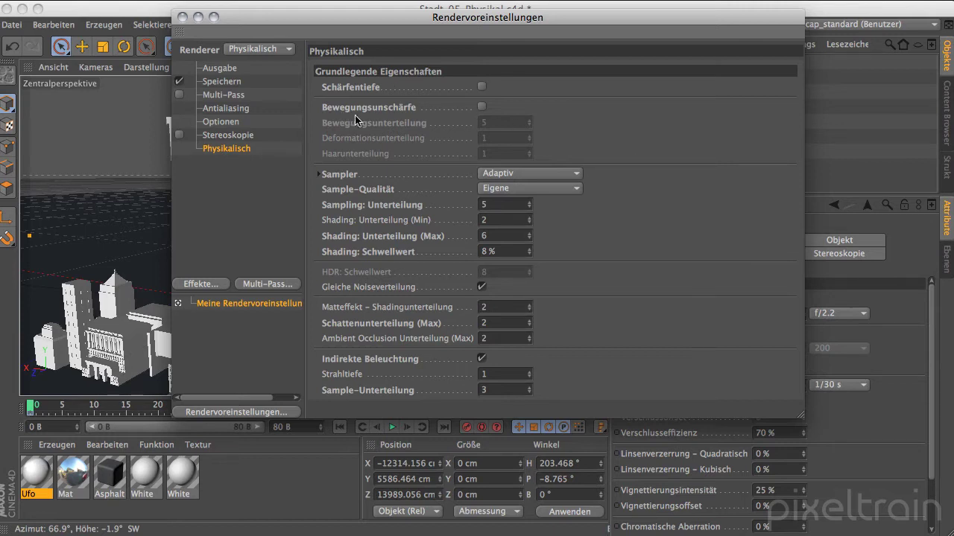
pyautogui.click(482, 107)
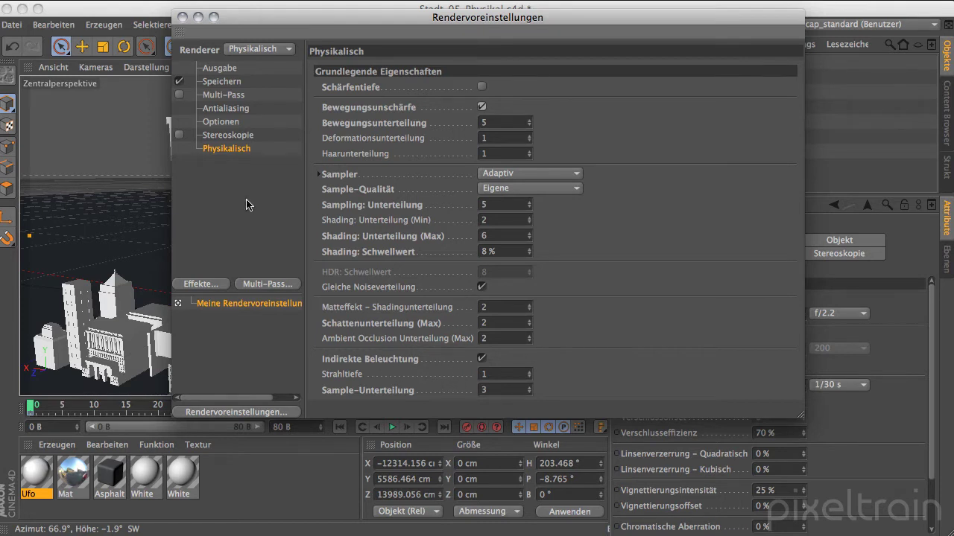
pyautogui.click(200, 288)
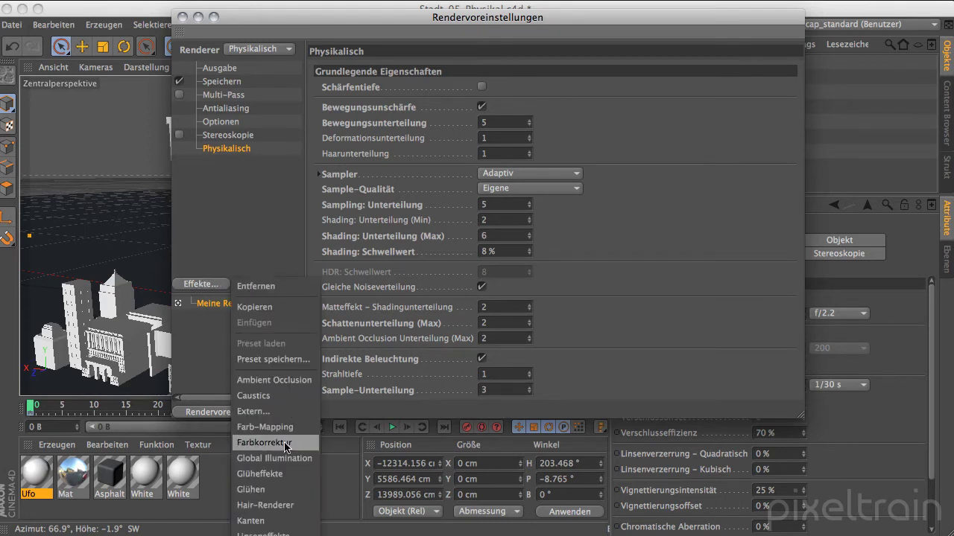
pyautogui.click(495, 383)
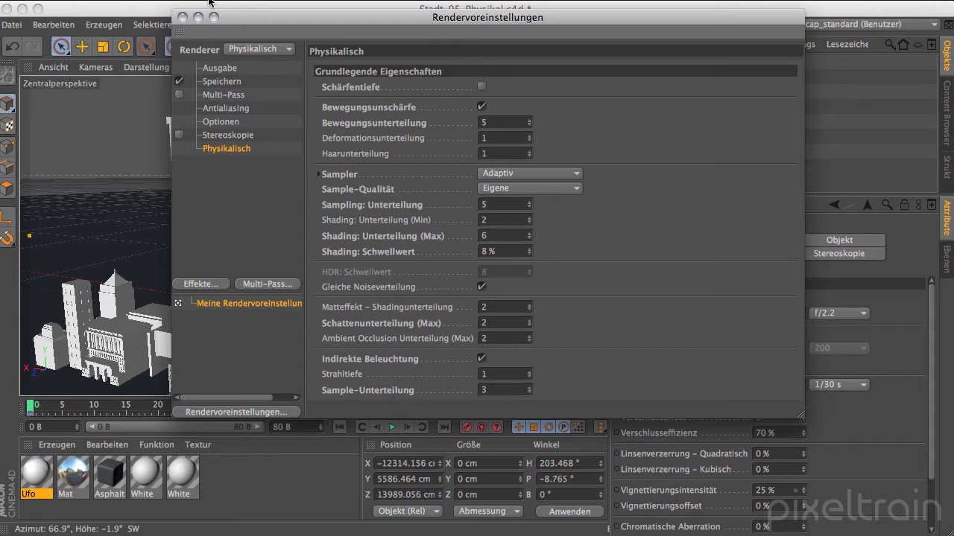
# - Close the render settings, enlarge the Attribute Manager, and move the playhead to frame 44
pyautogui.click(182, 18)
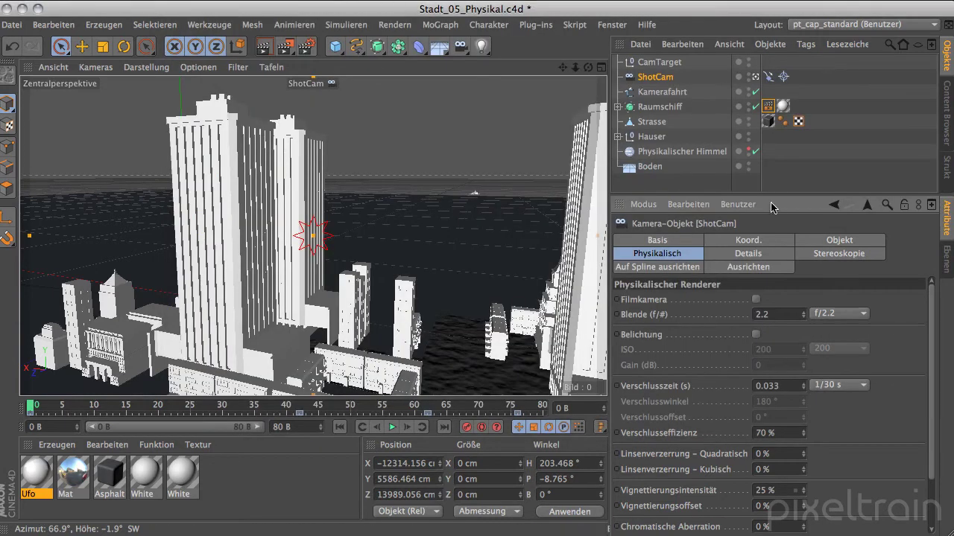
pyautogui.moveTo(775, 195); pyautogui.dragTo(777, 146)
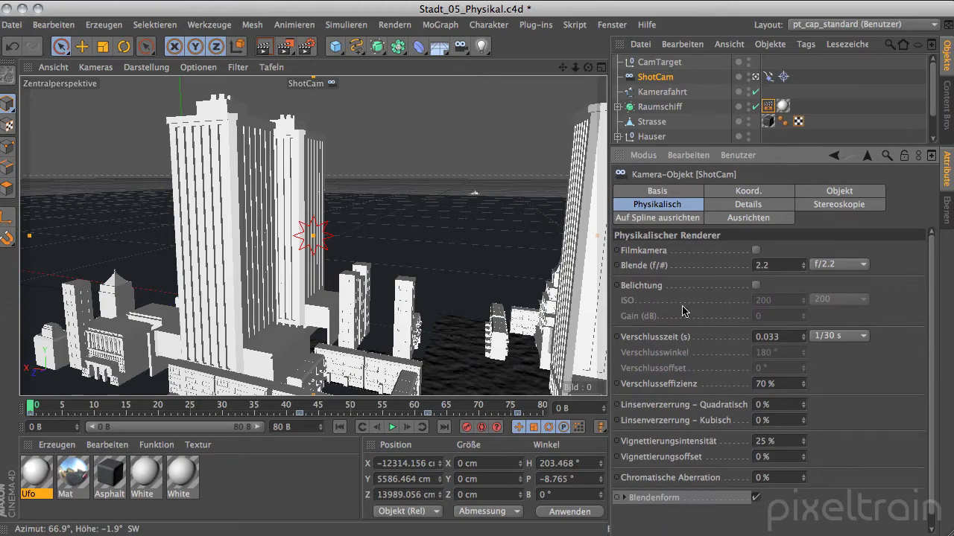
pyautogui.moveTo(33, 404)
pyautogui.mouseDown()
pyautogui.moveTo(383, 405)
pyautogui.moveTo(315, 402)
pyautogui.mouseUp()
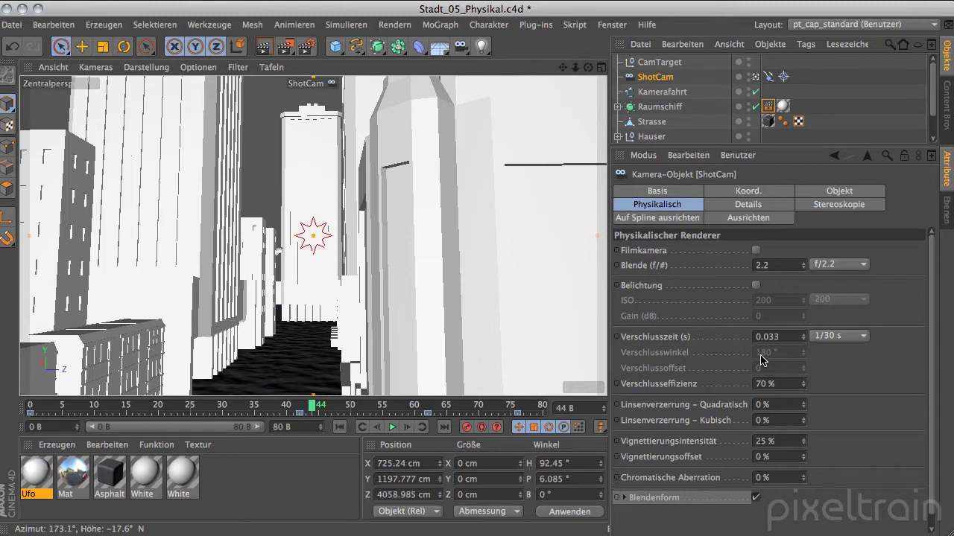
# - Enable Filmkamera on ShotCam for a 180° shutter angle, then scrub back to frame 12
pyautogui.click(756, 251)
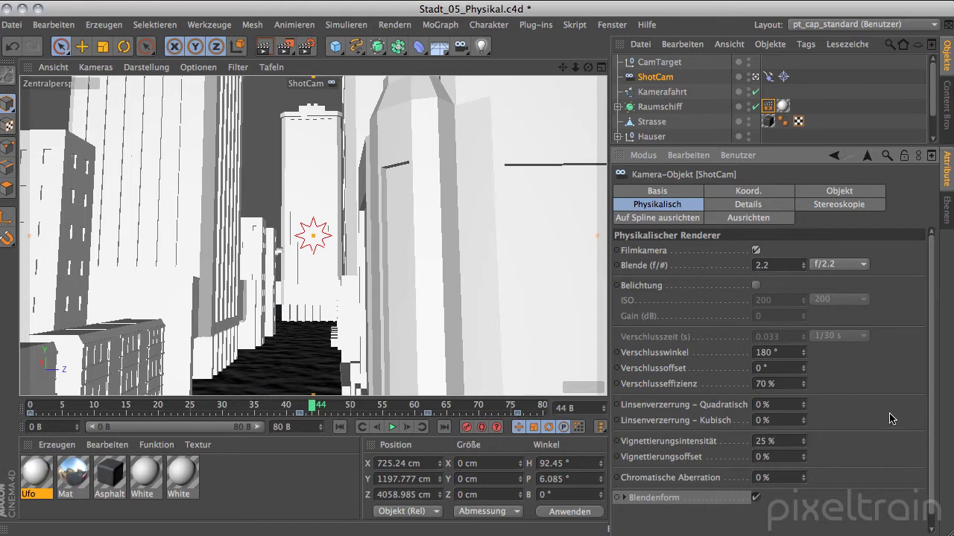
pyautogui.click(624, 498)
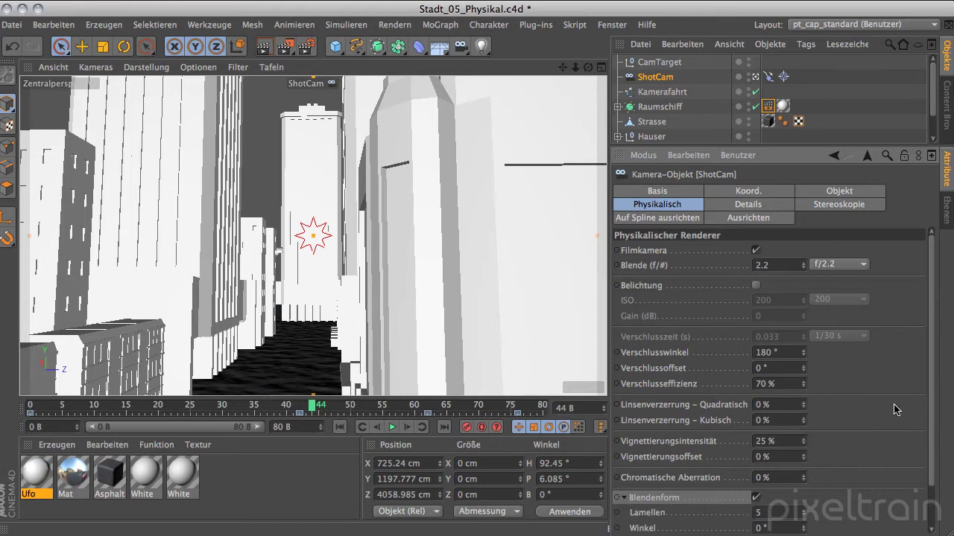
pyautogui.moveTo(931, 390); pyautogui.dragTo(938, 456)
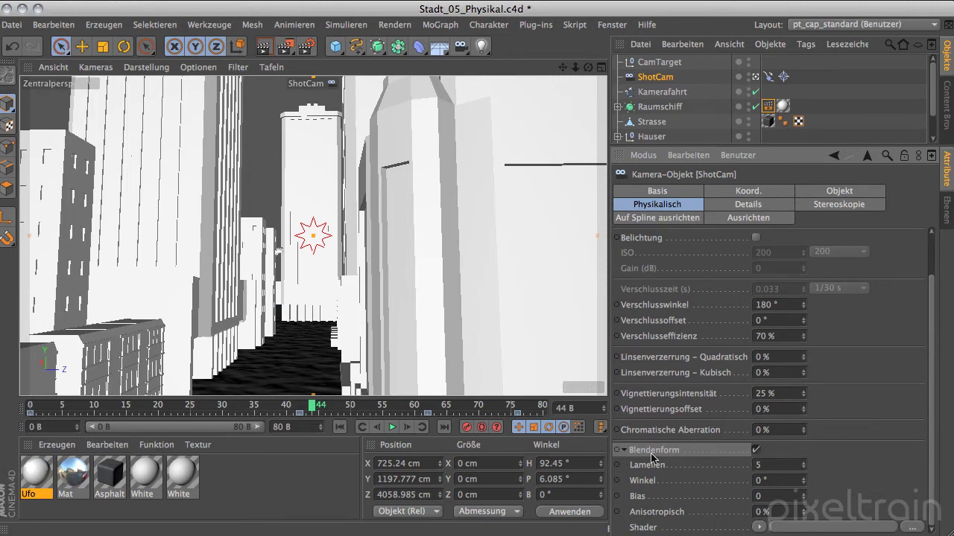
pyautogui.click(624, 450)
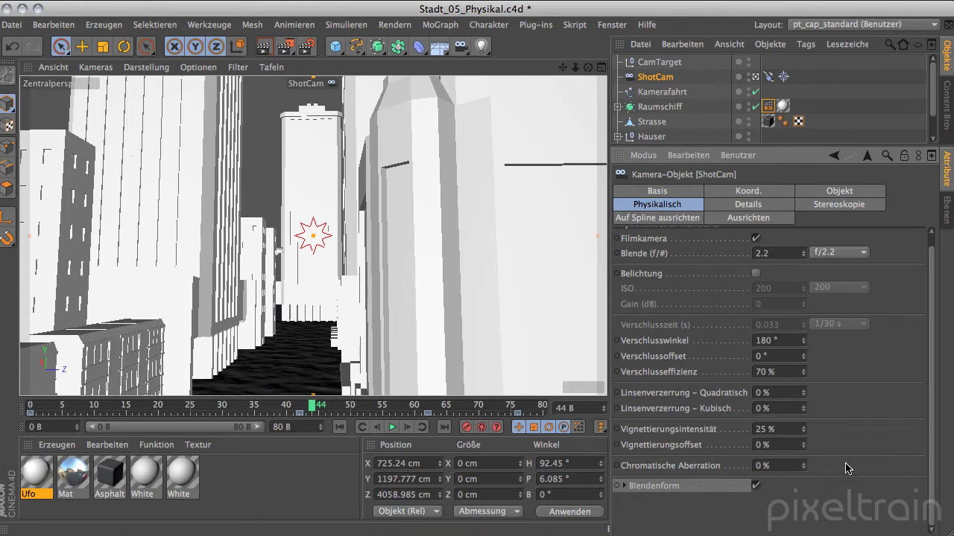
pyautogui.moveTo(313, 406)
pyautogui.mouseDown()
pyautogui.moveTo(26, 393)
pyautogui.moveTo(218, 433)
pyautogui.mouseUp()
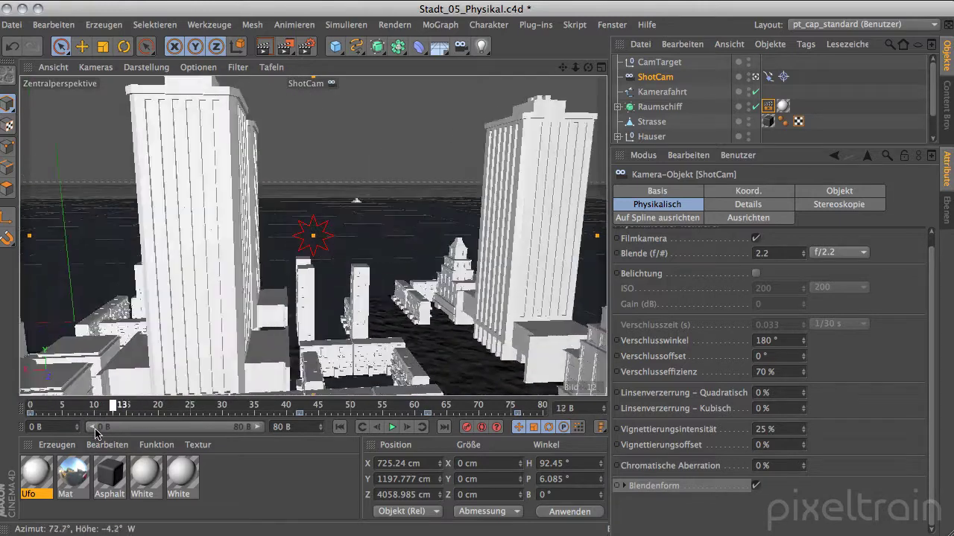
# - Scrub the flythrough to frame 43 and reopen the render settings
pyautogui.moveTo(218, 434)
pyautogui.mouseDown()
pyautogui.moveTo(211, 409)
pyautogui.moveTo(321, 406)
pyautogui.moveTo(300, 406)
pyautogui.mouseUp()
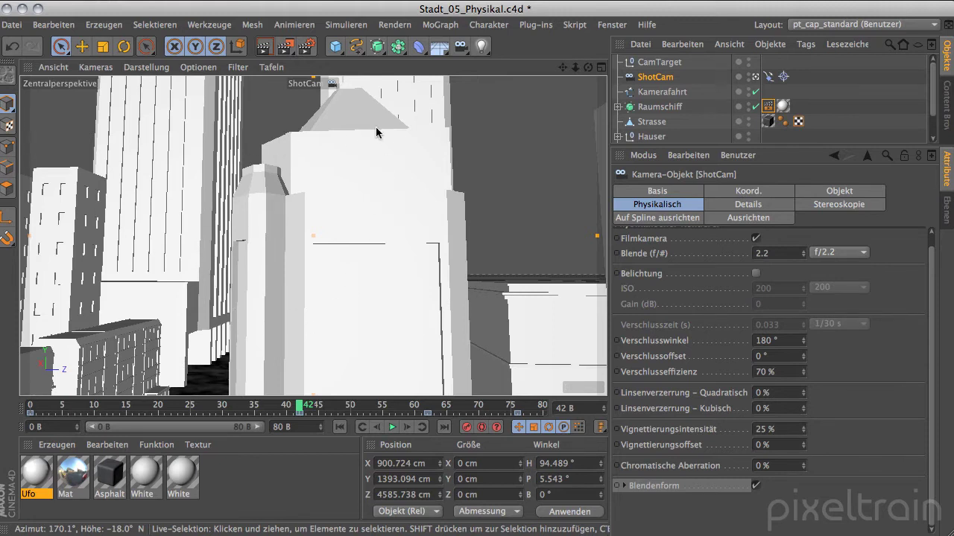
pyautogui.moveTo(302, 408)
pyautogui.mouseDown()
pyautogui.moveTo(285, 408)
pyautogui.moveTo(313, 412)
pyautogui.moveTo(306, 409)
pyautogui.mouseUp()
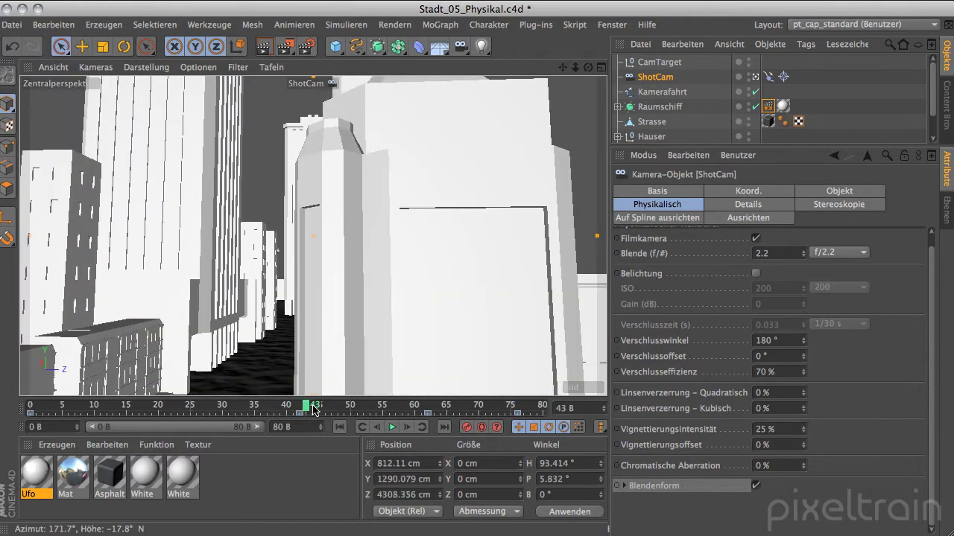
pyautogui.click(305, 46)
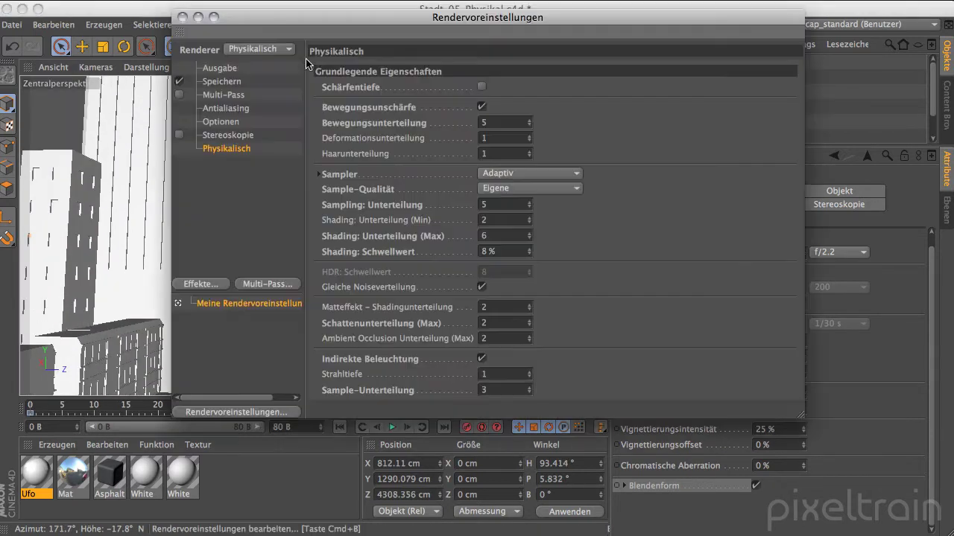
# - Set Dauer to Aktuelles Bild so only frame 43 renders, then select the shading threshold
pyautogui.click(230, 70)
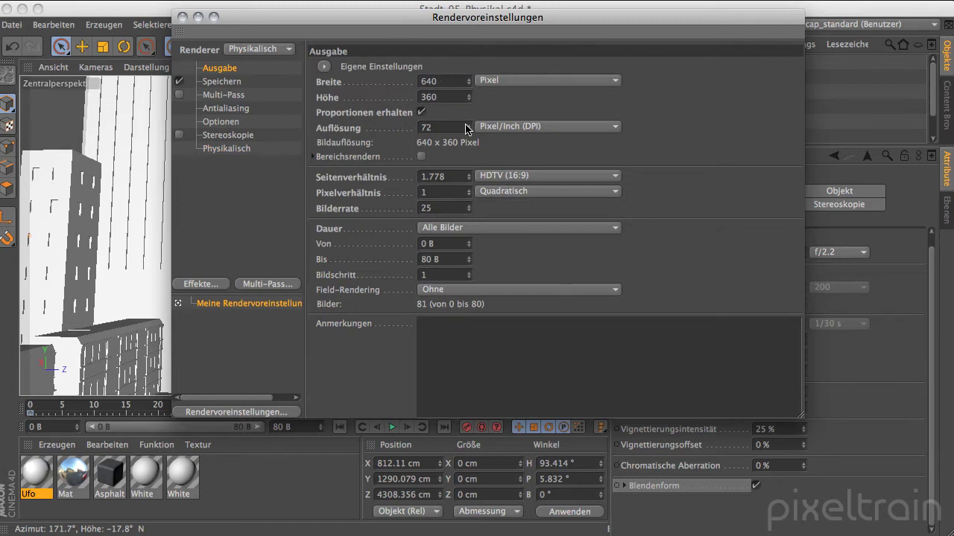
pyautogui.click(458, 231)
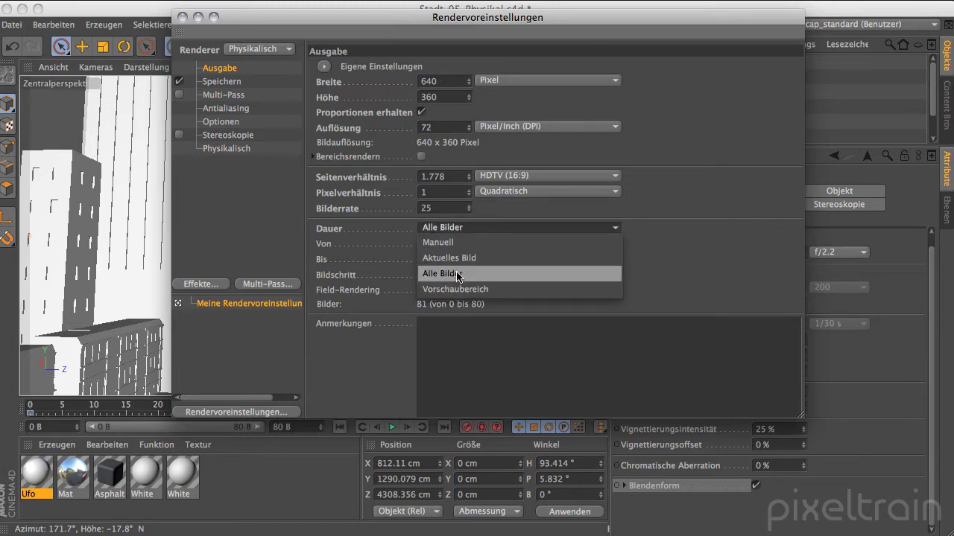
pyautogui.click(447, 251)
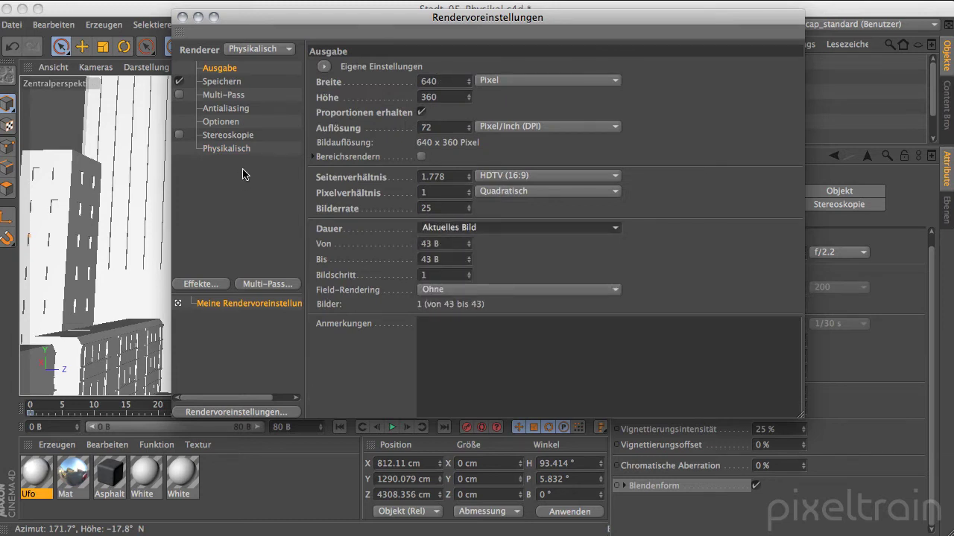
pyautogui.click(231, 108)
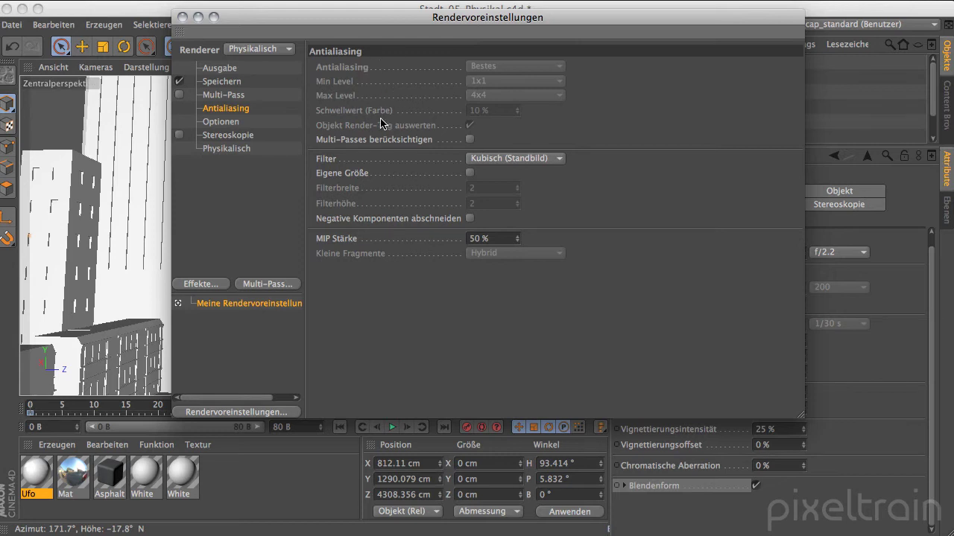
pyautogui.click(227, 148)
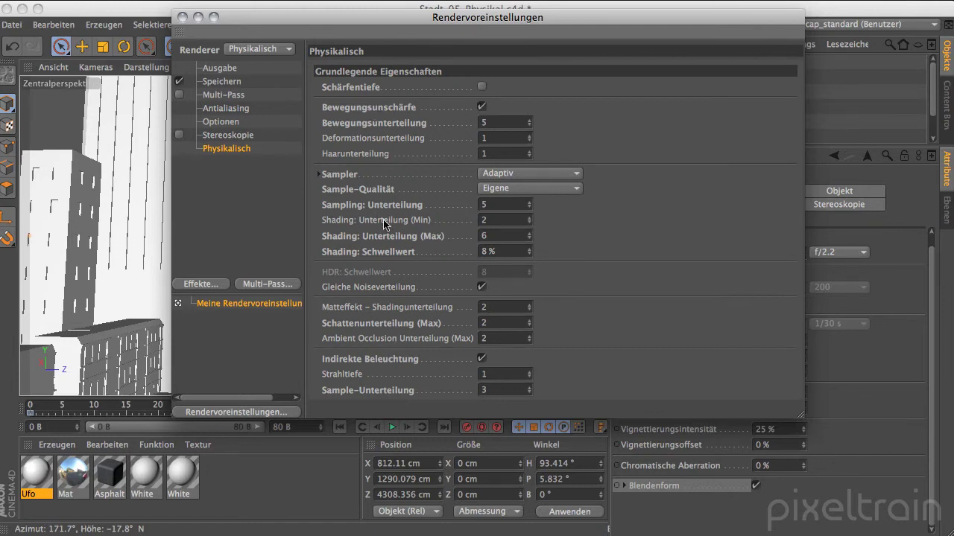
pyautogui.doubleClick(486, 252)
# - Raise the shading threshold to 20 % and render frame 43 to the Picture Viewer
pyautogui.write('20')
pyautogui.press('Return')
pyautogui.moveTo(240, 21); pyautogui.dragTo(719, 77)
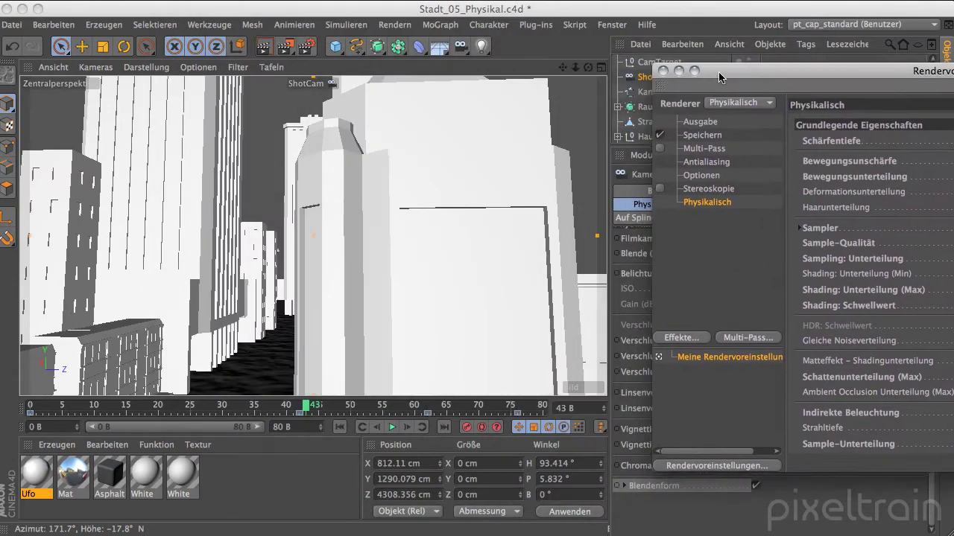
pyautogui.click(285, 47)
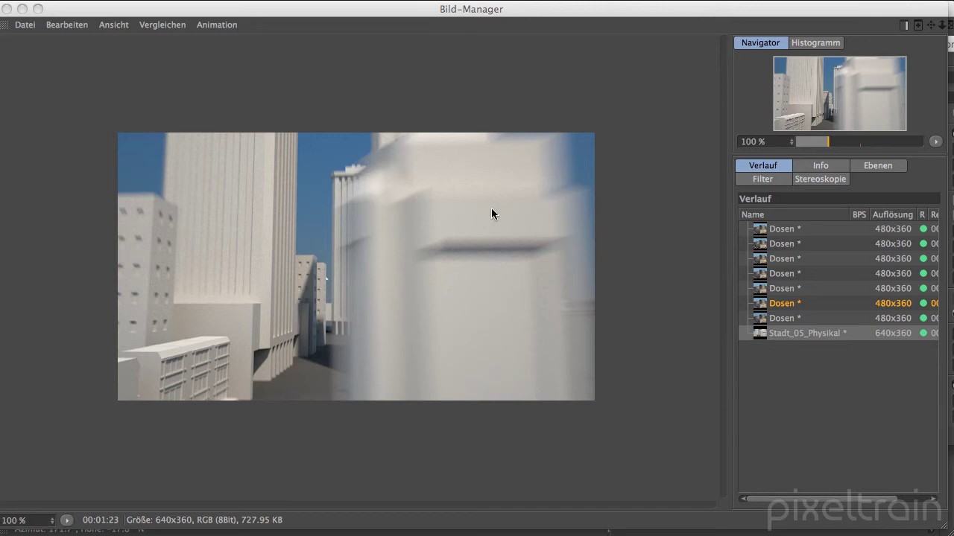
pyautogui.click(9, 9)
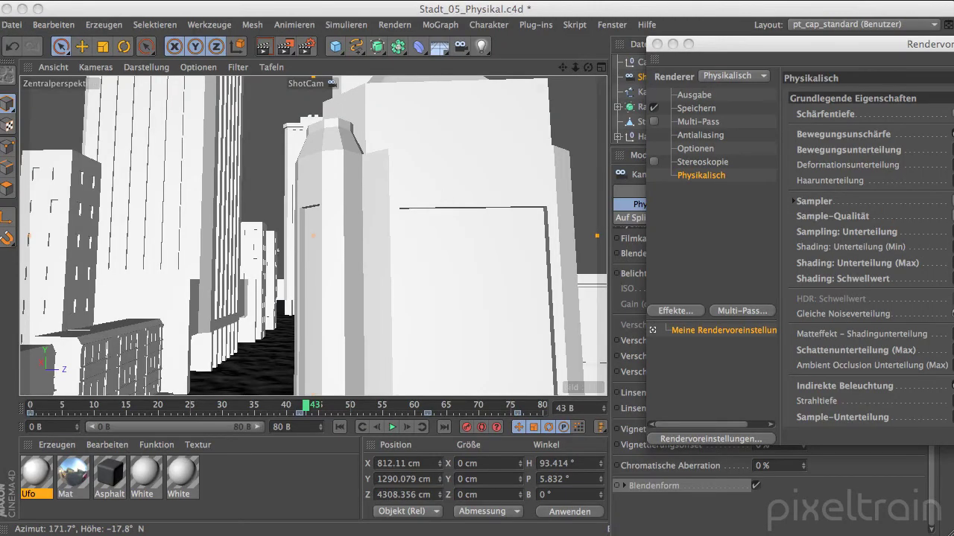
# - At frame 74, set ShotCam's Verschlusswinkel to 120° and render the frame
pyautogui.moveTo(931, 45); pyautogui.dragTo(452, 75)
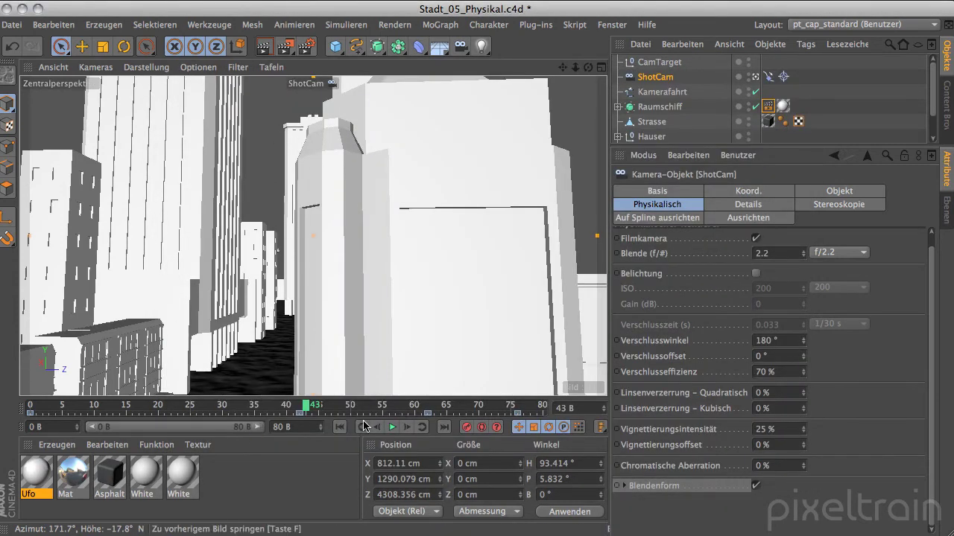
pyautogui.moveTo(313, 407); pyautogui.dragTo(505, 415)
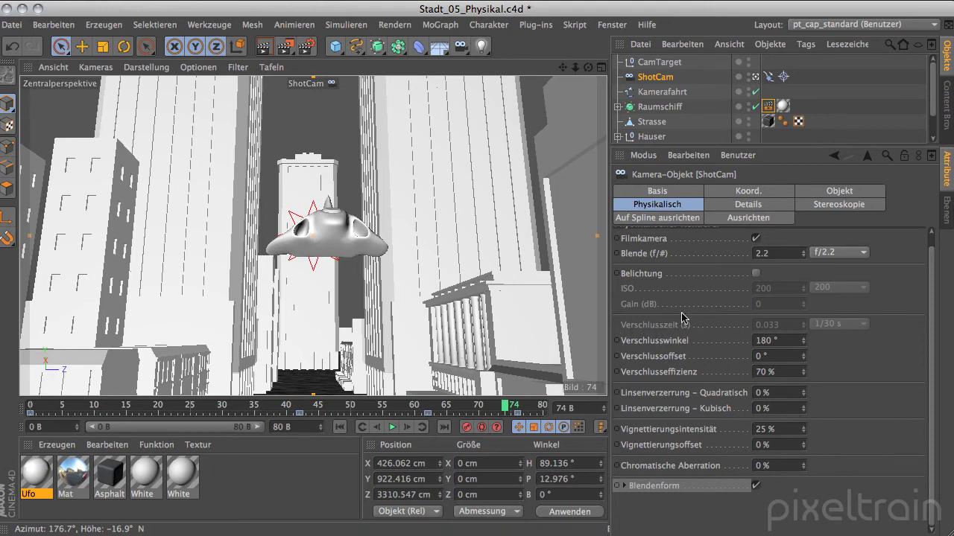
pyautogui.click(791, 340)
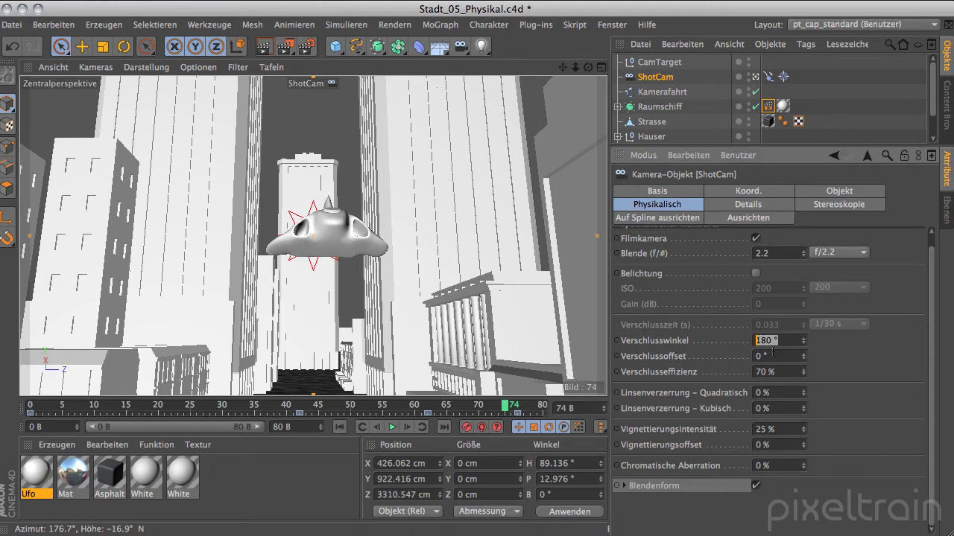
pyautogui.write('120')
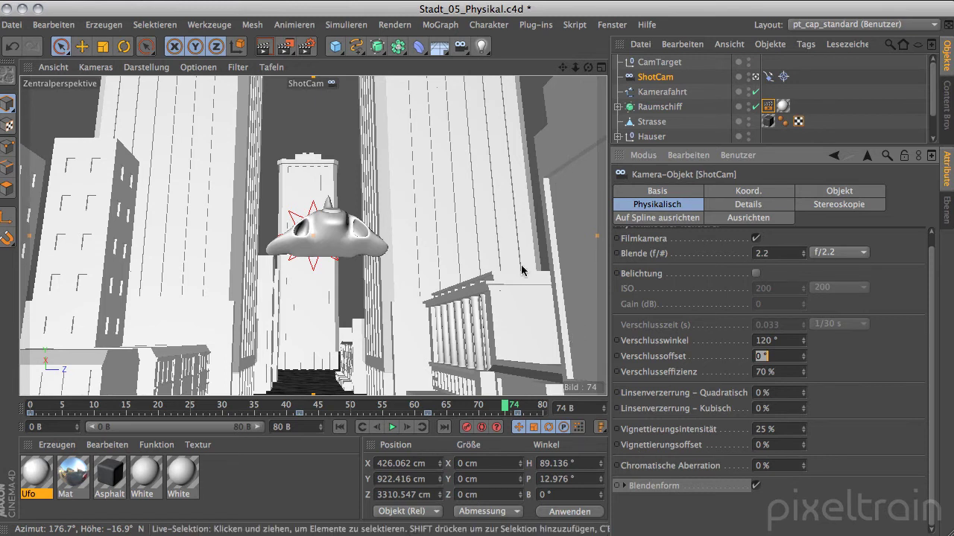
pyautogui.click(284, 46)
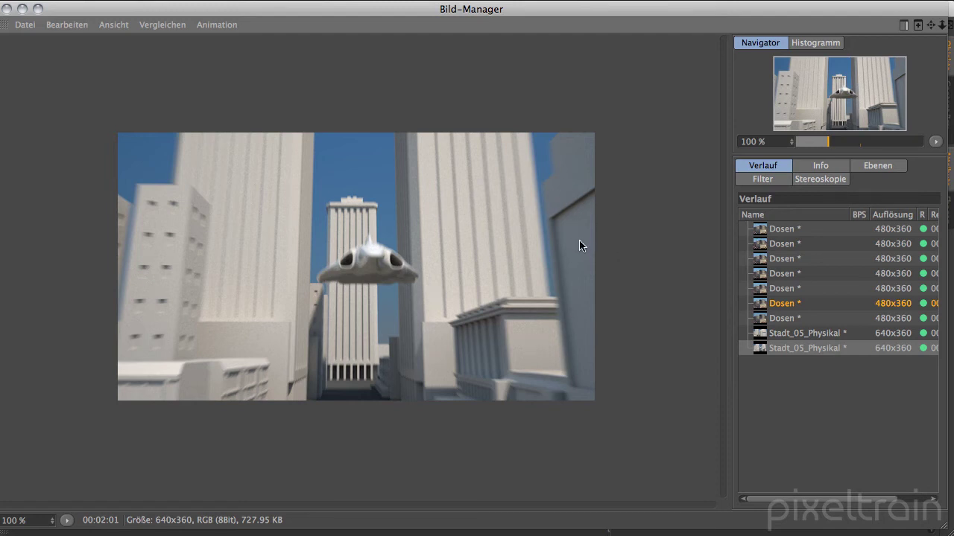
# - Close the Picture Viewer and zoom and orbit the editor camera out over the city
pyautogui.click(6, 8)
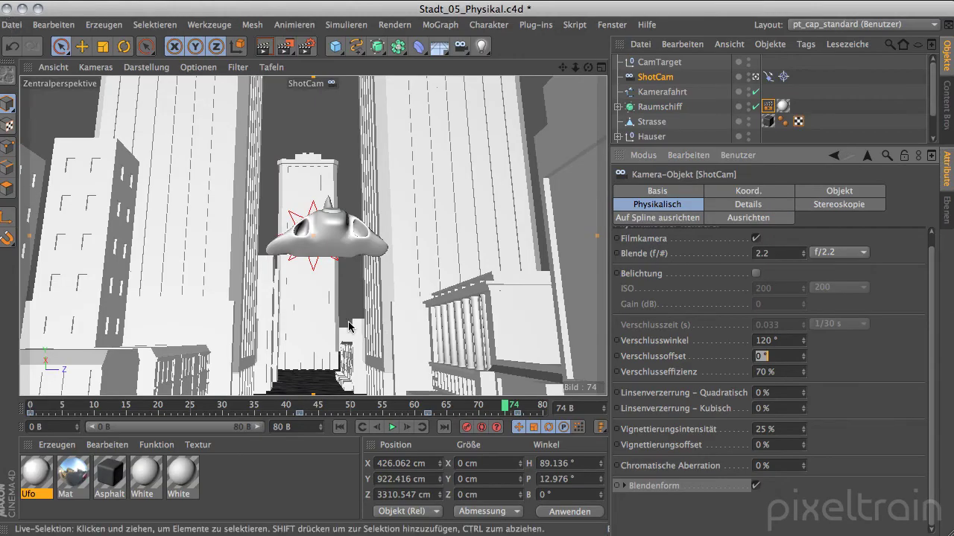
pyautogui.click(755, 77)
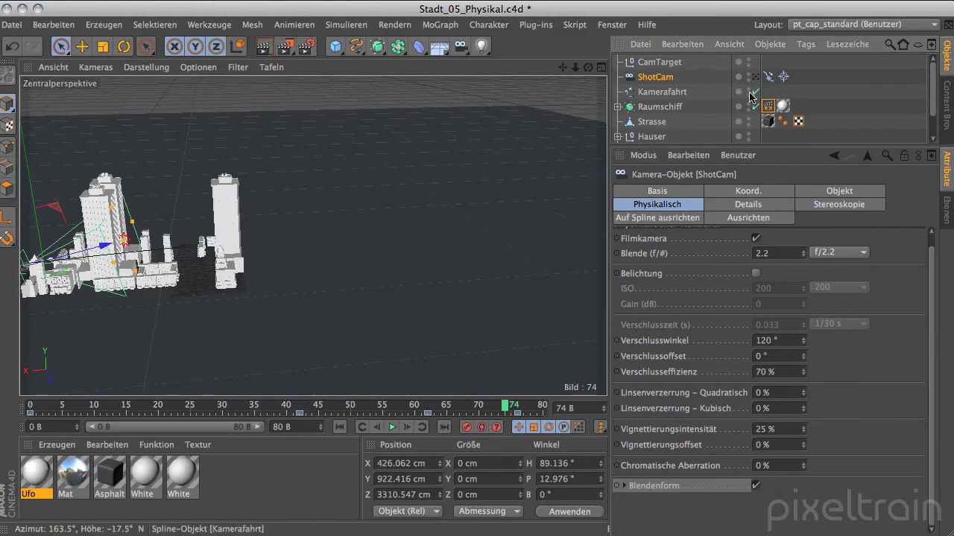
pyautogui.scroll(3, 325, 272)
pyautogui.scroll(-2, 325, 272)
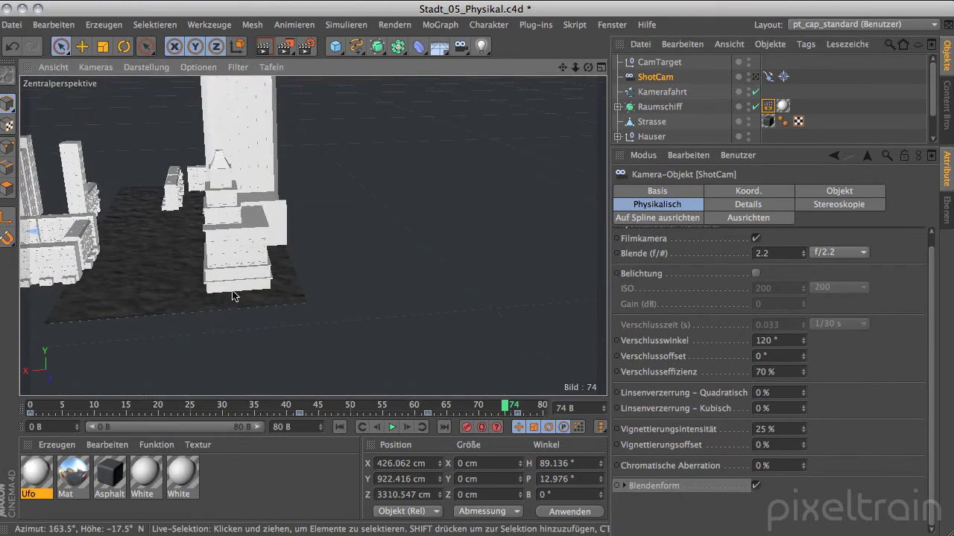
pyautogui.scroll(-5, 483, 271)
pyautogui.keyDown('alt'); pyautogui.moveTo(483, 270); pyautogui.dragTo(383, 273); pyautogui.keyUp('alt')
pyautogui.keyDown('alt'); pyautogui.moveTo(382, 313); pyautogui.dragTo(286, 315); pyautogui.keyUp('alt')
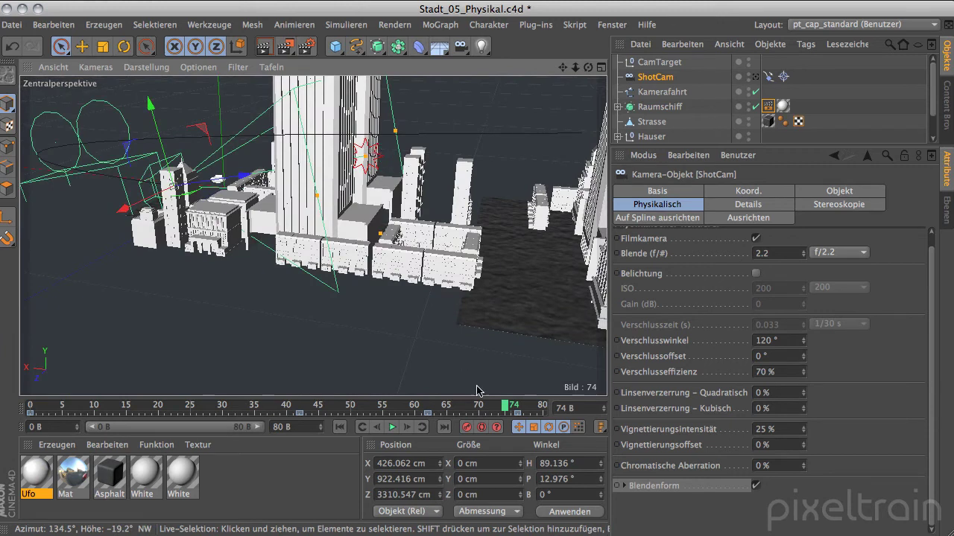
# - Scrub to frame 59 and show ShotCam's focal length in its Objekt tab
pyautogui.moveTo(511, 407)
pyautogui.mouseDown()
pyautogui.moveTo(356, 415)
pyautogui.moveTo(267, 402)
pyautogui.moveTo(325, 406)
pyautogui.mouseUp()
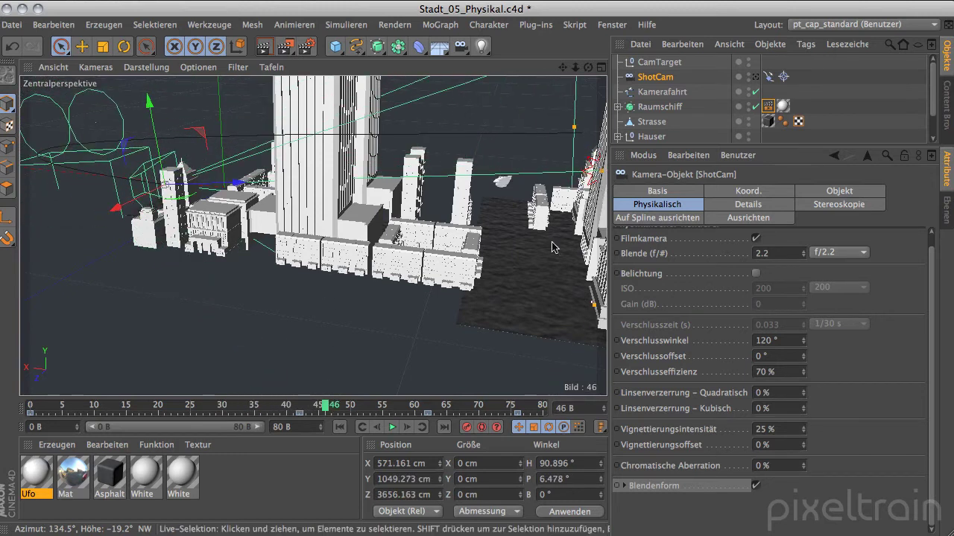
pyautogui.moveTo(325, 406)
pyautogui.mouseDown()
pyautogui.moveTo(502, 416)
pyautogui.moveTo(396, 410)
pyautogui.moveTo(408, 410)
pyautogui.mouseUp()
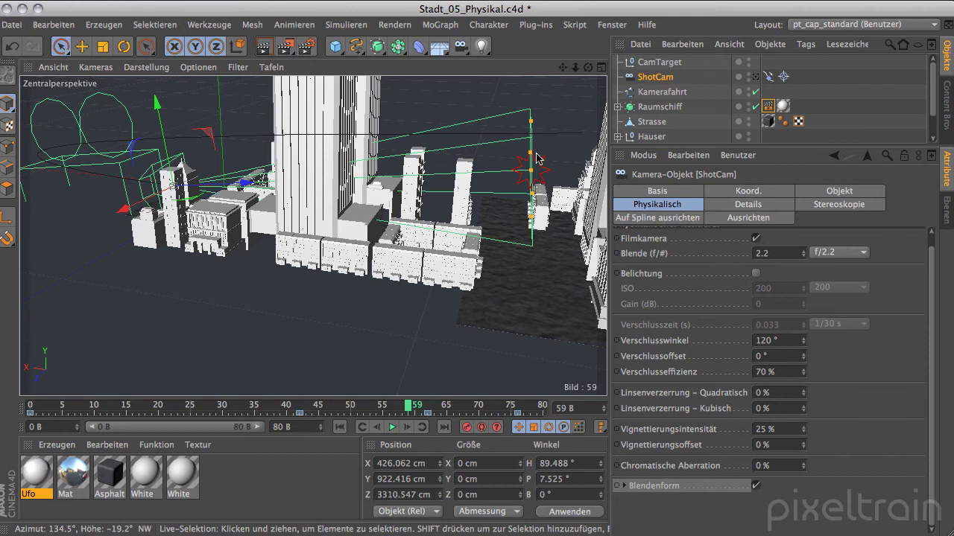
pyautogui.click(845, 195)
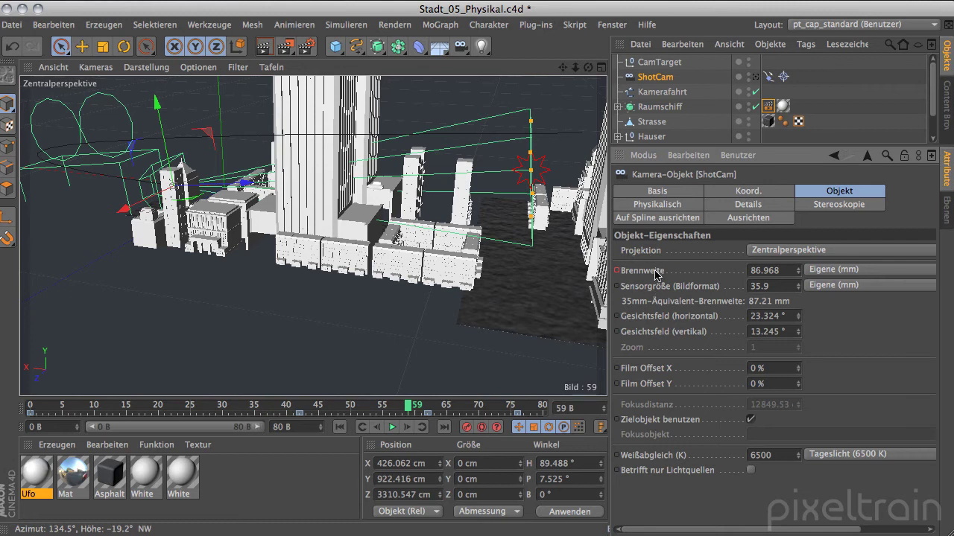
# - Scrub to frame 62 and view through ShotCam at its 90 mm focal length
pyautogui.moveTo(409, 409)
pyautogui.mouseDown()
pyautogui.moveTo(334, 409)
pyautogui.moveTo(395, 408)
pyautogui.moveTo(450, 425)
pyautogui.moveTo(328, 423)
pyautogui.moveTo(368, 423)
pyautogui.moveTo(361, 445)
pyautogui.moveTo(432, 446)
pyautogui.mouseUp()
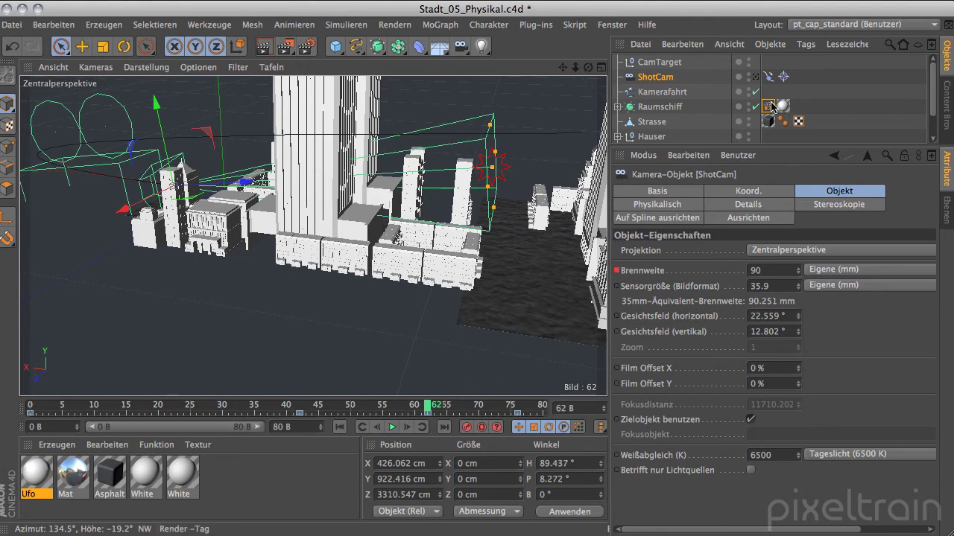
pyautogui.click(754, 77)
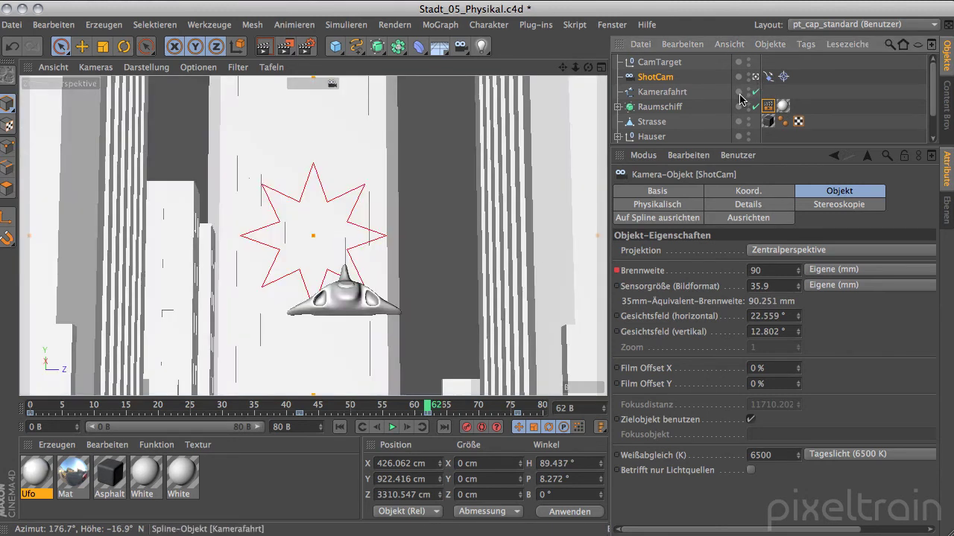
# - In Render Settings, disable Bewegungsunschärfe and enable Schärfentiefe for the Physical renderer
pyautogui.click(305, 47)
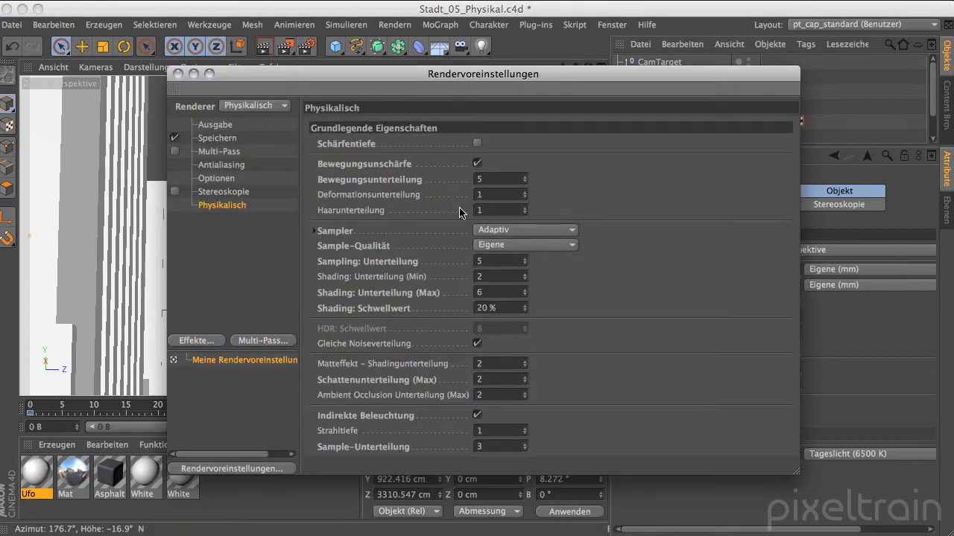
pyautogui.click(478, 163)
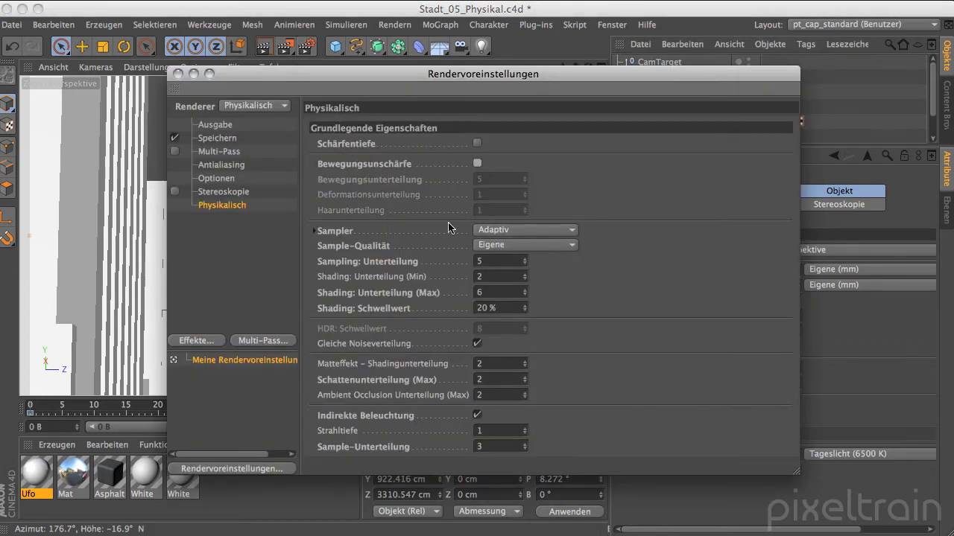
pyautogui.click(477, 142)
pyautogui.click(177, 74)
# - Render the frame with Shift+R, compare the two latest renders, then close the Bild-Manager
pyautogui.hotkey('shift', 'r')
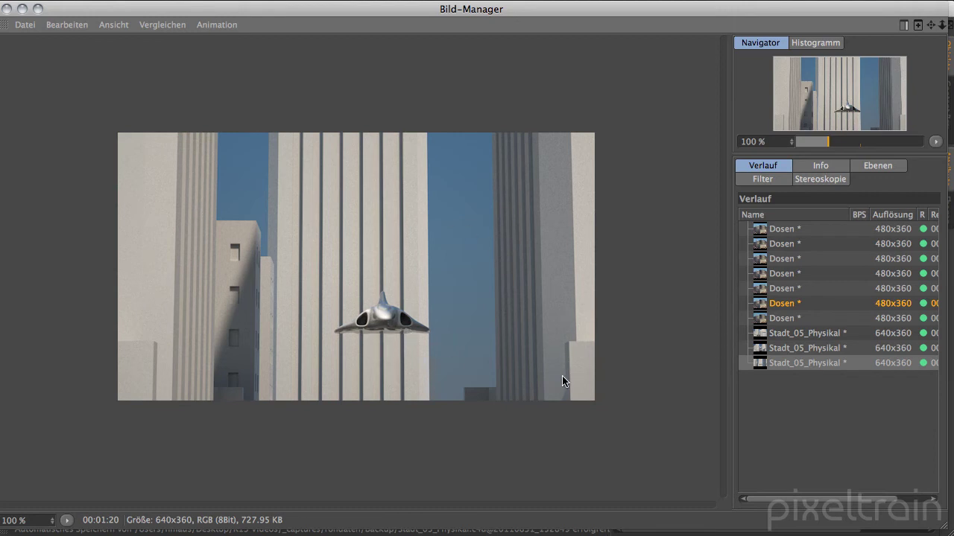
pyautogui.click(805, 349)
pyautogui.click(805, 363)
pyautogui.click(804, 348)
pyautogui.click(802, 365)
pyautogui.click(803, 348)
pyautogui.click(794, 363)
pyautogui.click(7, 9)
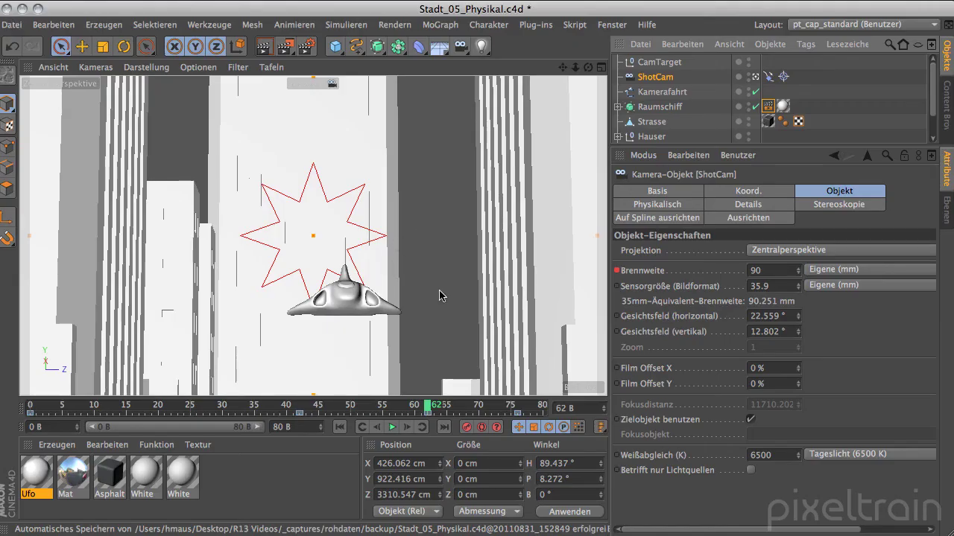
# - At wide frame 73, re-enable Bewegungsunschärfe on the Physikalisch render settings page
pyautogui.moveTo(436, 408); pyautogui.dragTo(495, 410)
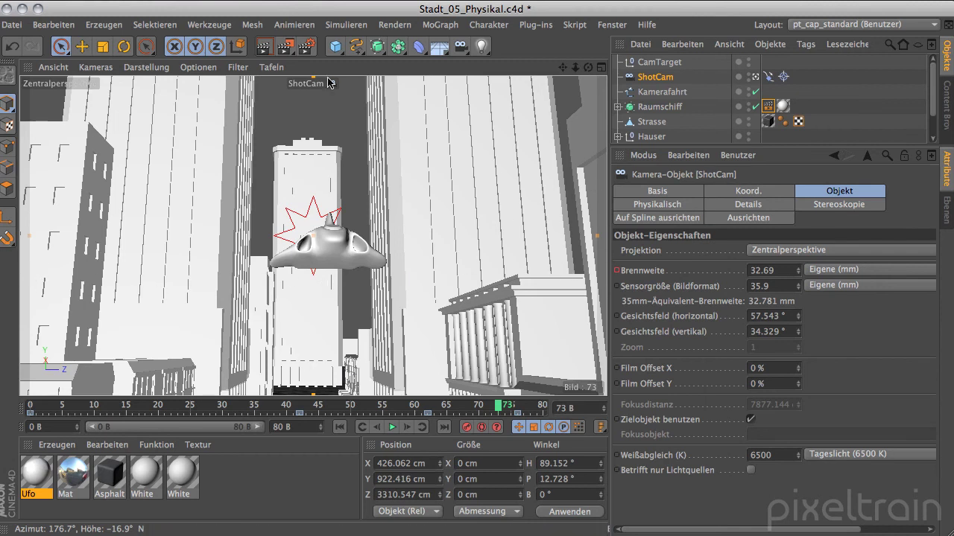
pyautogui.hotkey('ctrl', 'b')
pyautogui.click(477, 163)
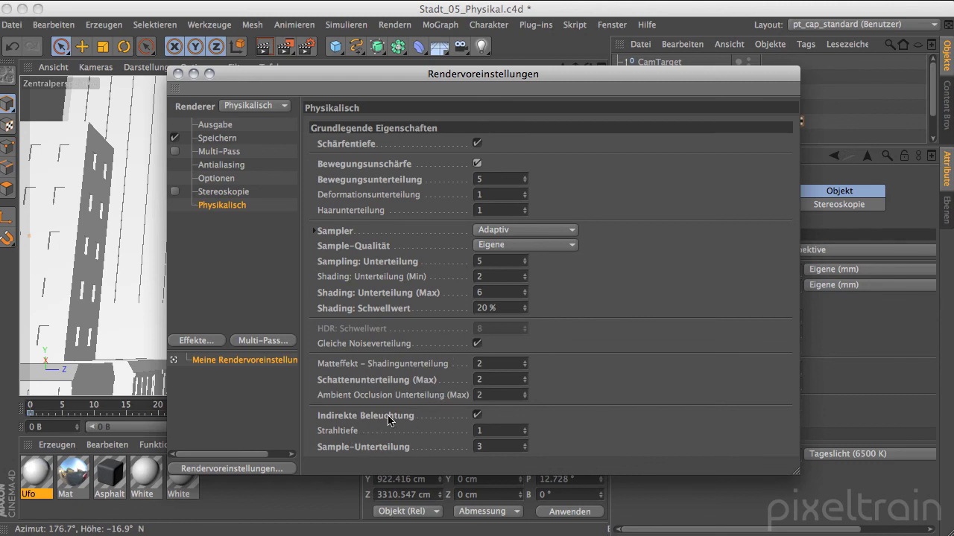
# - Review the Render Settings window with motion blur and depth of field on, then close it
pyautogui.moveTo(371, 76)
pyautogui.mouseDown()
pyautogui.moveTo(705, 199)
pyautogui.moveTo(924, 190)
pyautogui.mouseUp()
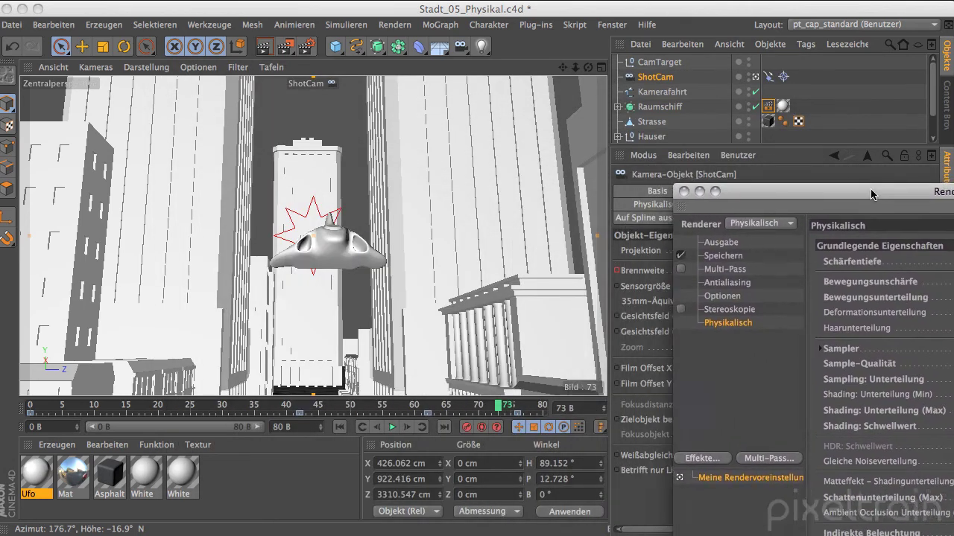
pyautogui.moveTo(934, 90); pyautogui.dragTo(935, 119)
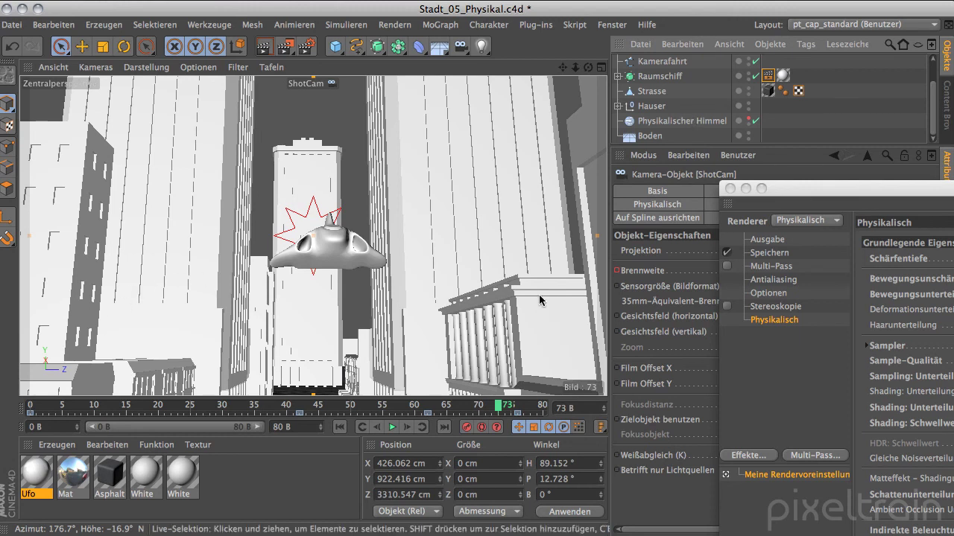
pyautogui.moveTo(810, 188)
pyautogui.mouseDown()
pyautogui.moveTo(458, 90)
pyautogui.moveTo(442, 57)
pyautogui.mouseUp()
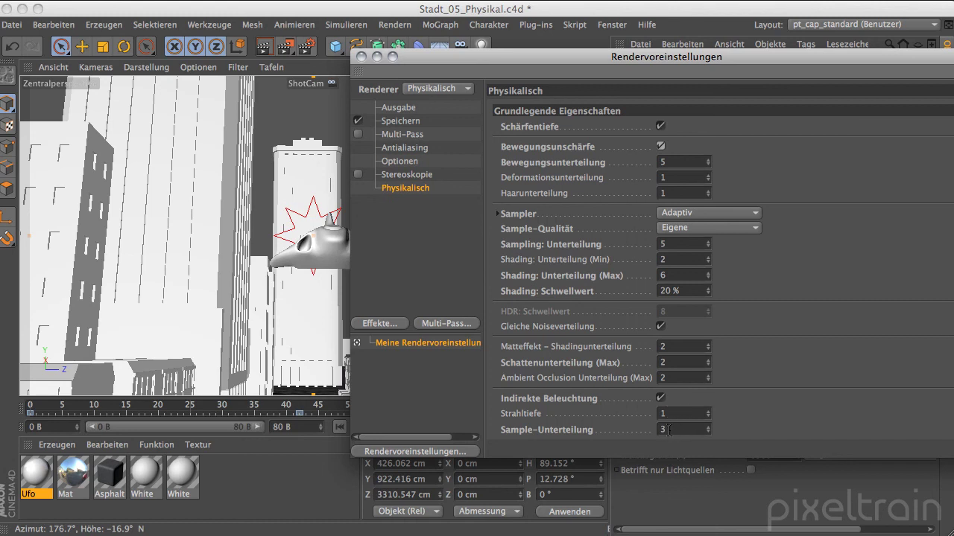
pyautogui.click(362, 57)
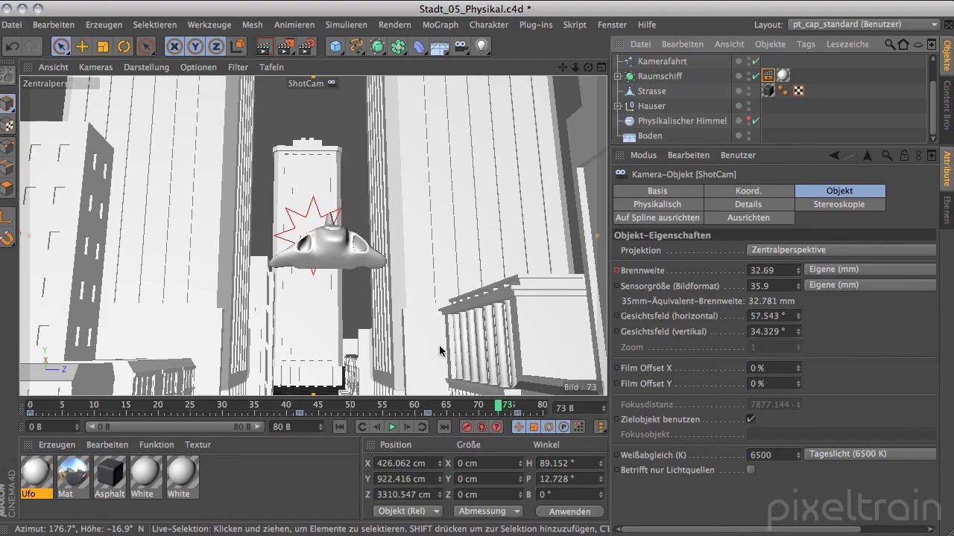
# - Render frame 73 to the Picture Viewer with motion blur and depth of field
pyautogui.click(283, 46)
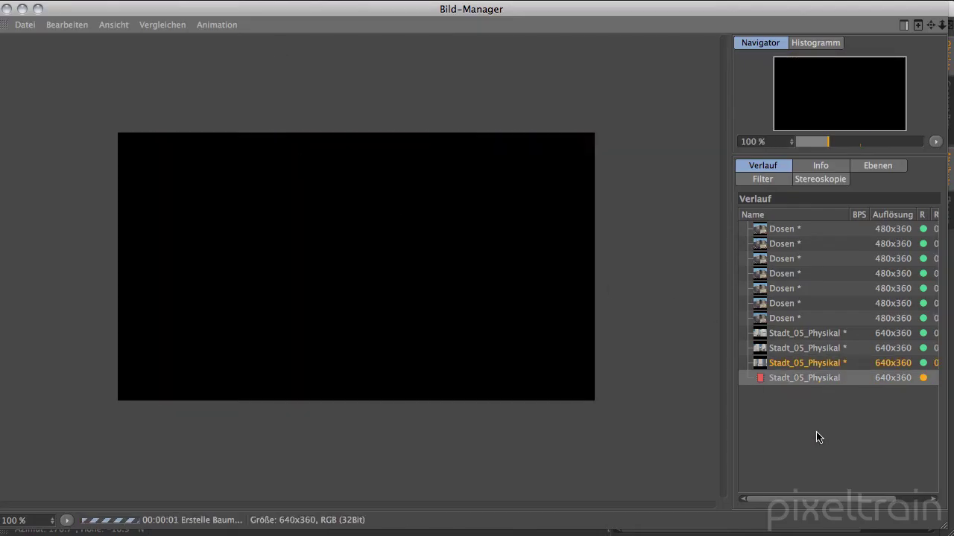